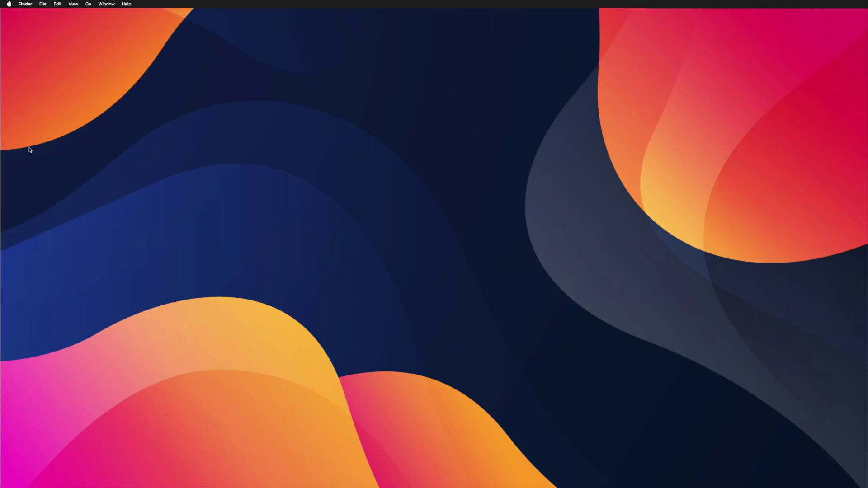
- Open the Applications folder in Finder and select the MainStage application
left_click(14, 169)
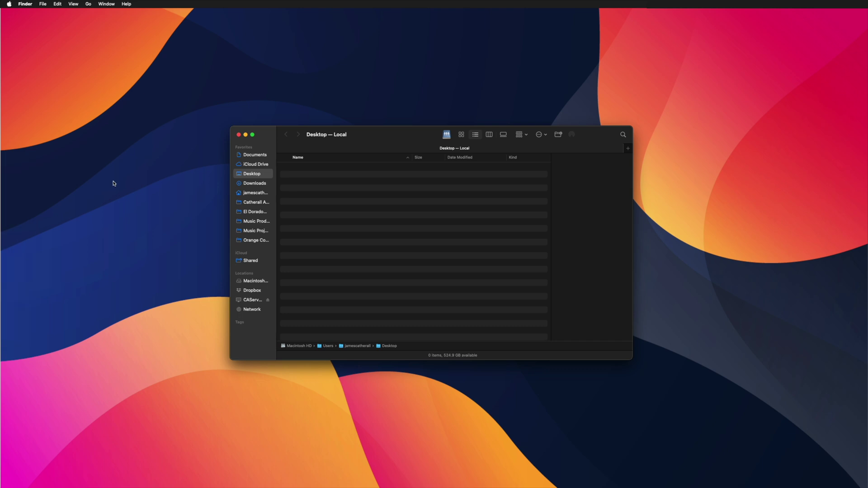
left_click(88, 6)
left_click(111, 115)
left_click(319, 248)
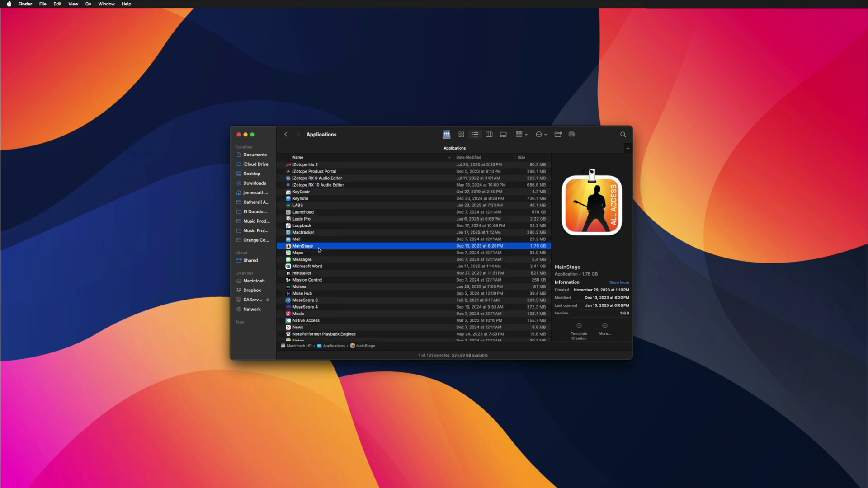
- Check the info of the MainStage 3.5.3, 3.6.4 and 3.6.5 folders
scroll(319, 250, "up", 15)
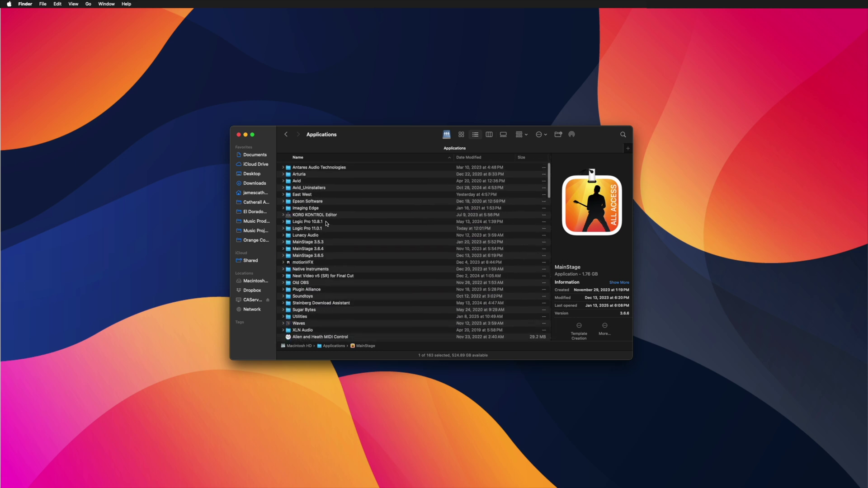
left_click(329, 242)
left_click(333, 250)
left_click(334, 256)
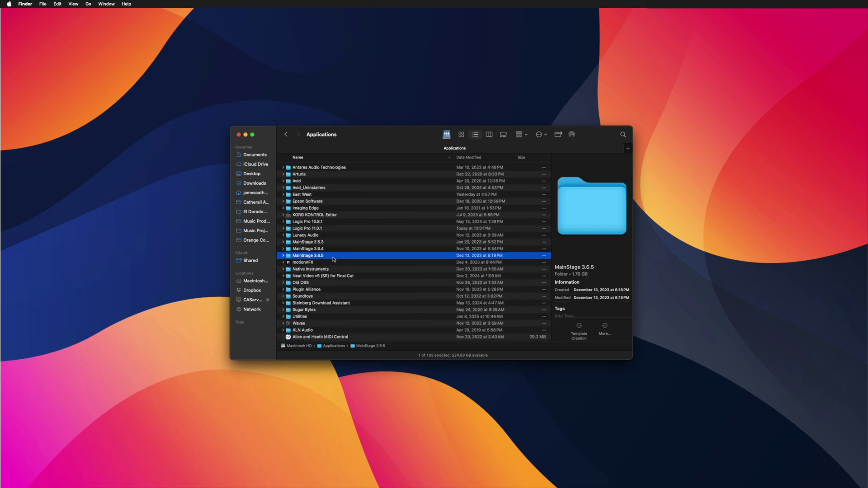
scroll(350, 238, "down", 20)
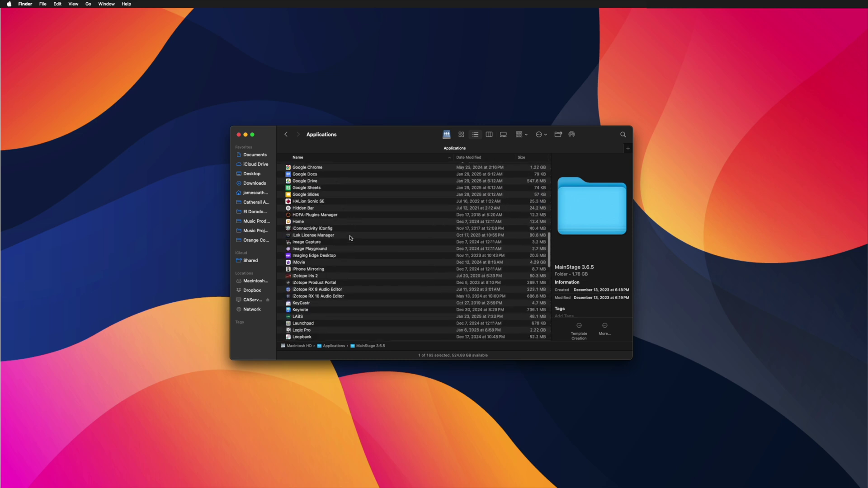
- Duplicate the MainStage application, creating 'MainStage copy'
left_click(367, 211)
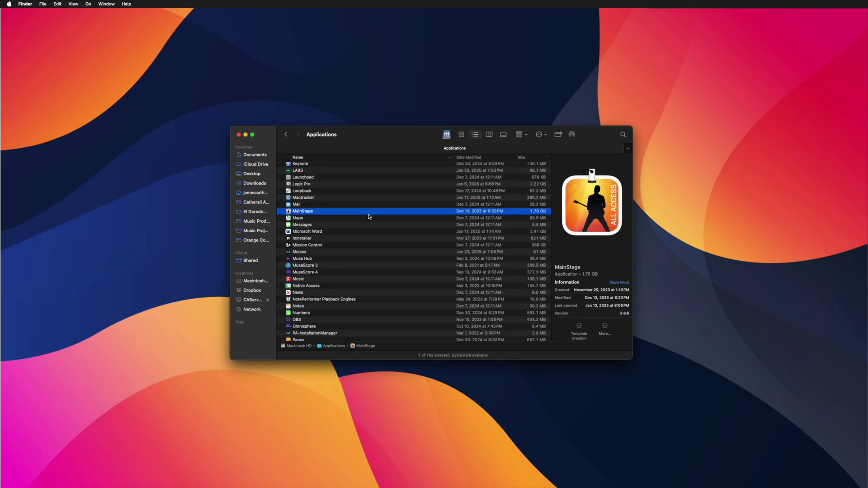
right_click(345, 214)
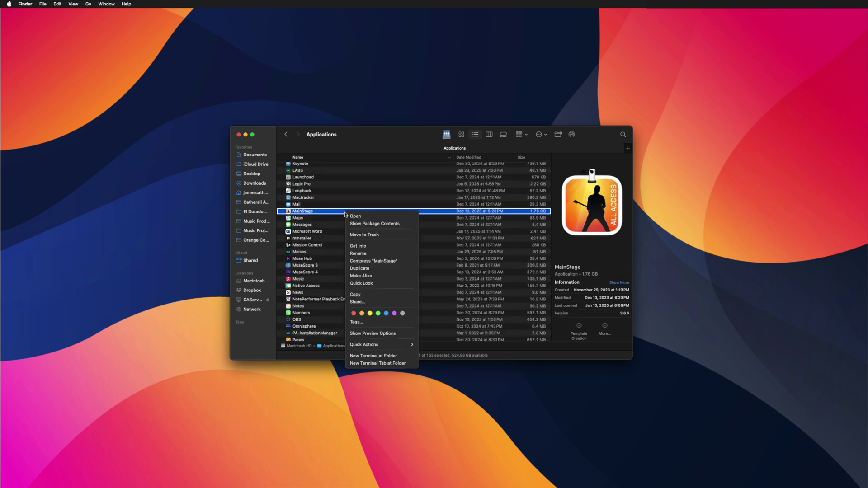
left_click(385, 269)
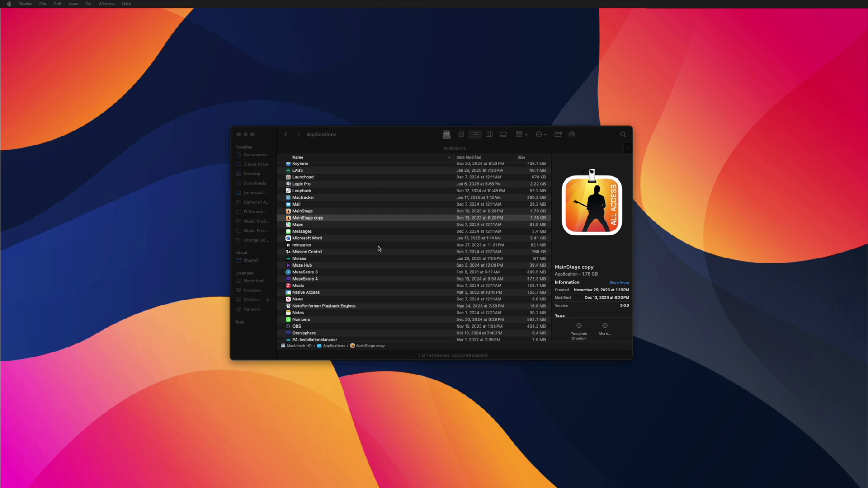
right_click(346, 218)
- Rename the duplicate to 'MainStage(3.6.6)', then search Spotlight for 'app' to find the App Store
left_click(375, 251)
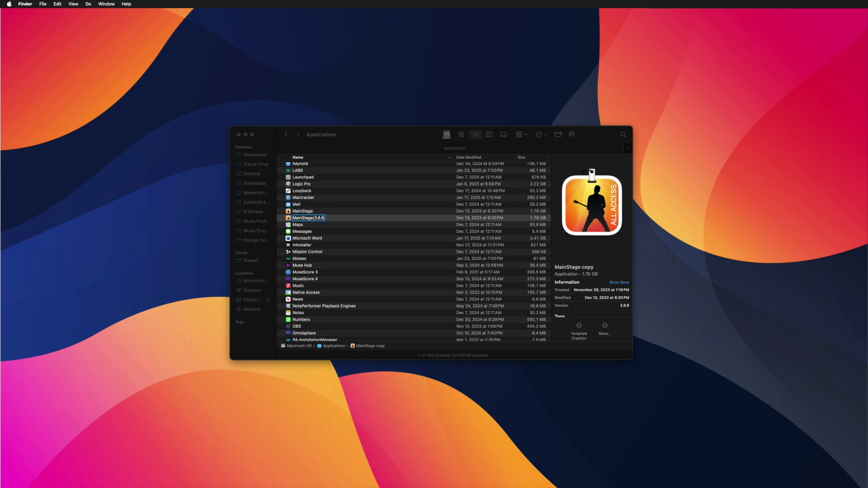
key("Return")
left_click(322, 213)
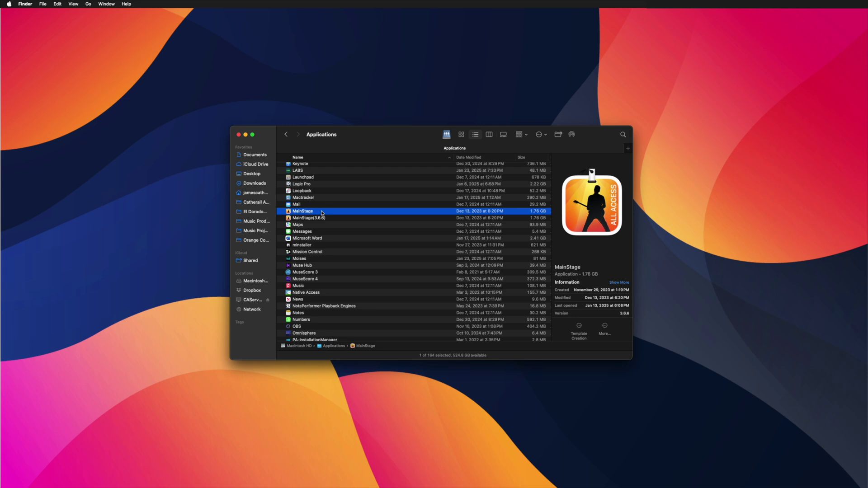
key("super+space")
type("app")
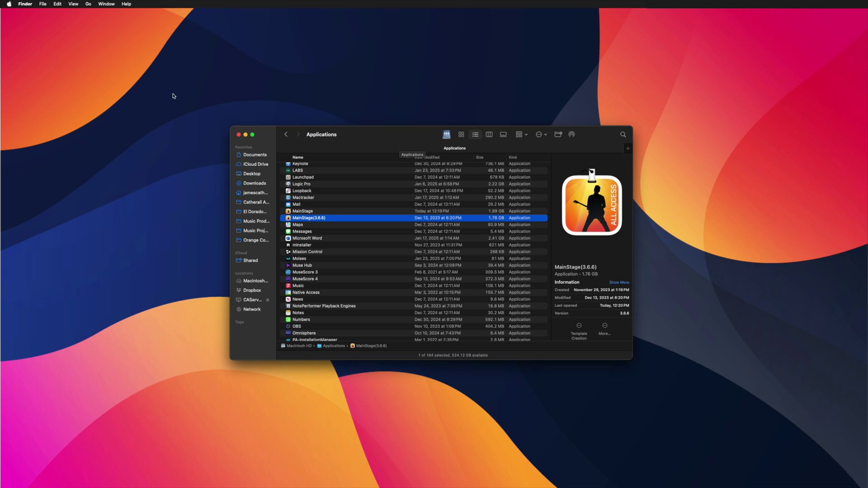
- Dismiss the View menu unchanged and show MainStage's details: version 3.7, 1.99 GB
left_click(73, 5)
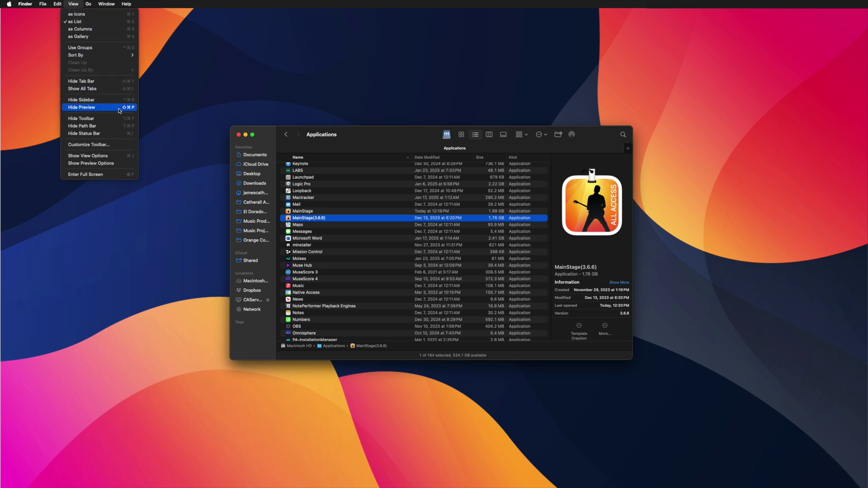
key("Escape")
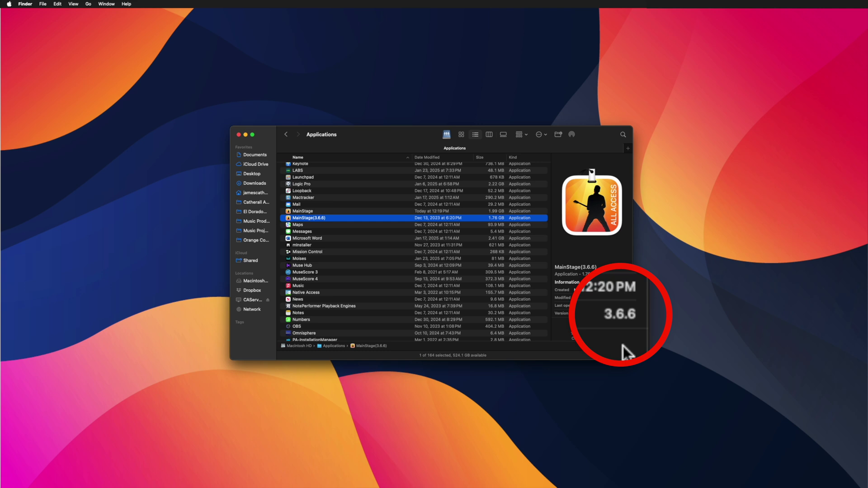
left_click(325, 212)
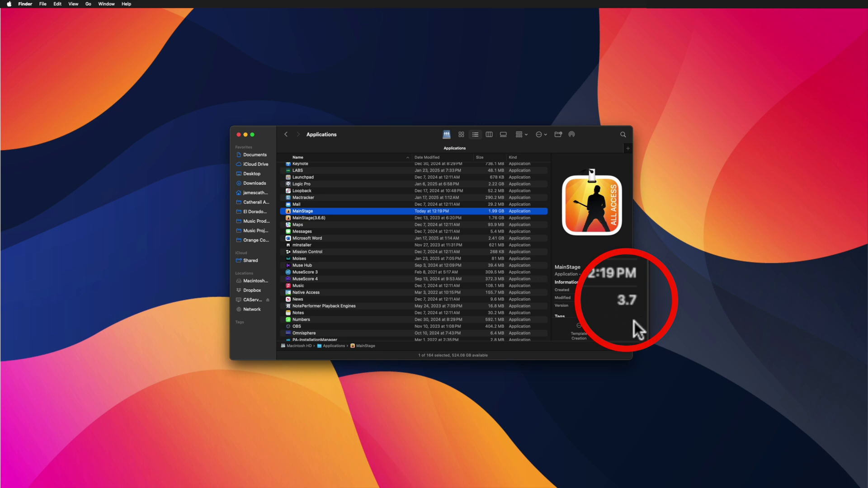
- Select MainStage(3.6.6) to view the backup's version 3.6.6 details
left_click(340, 219)
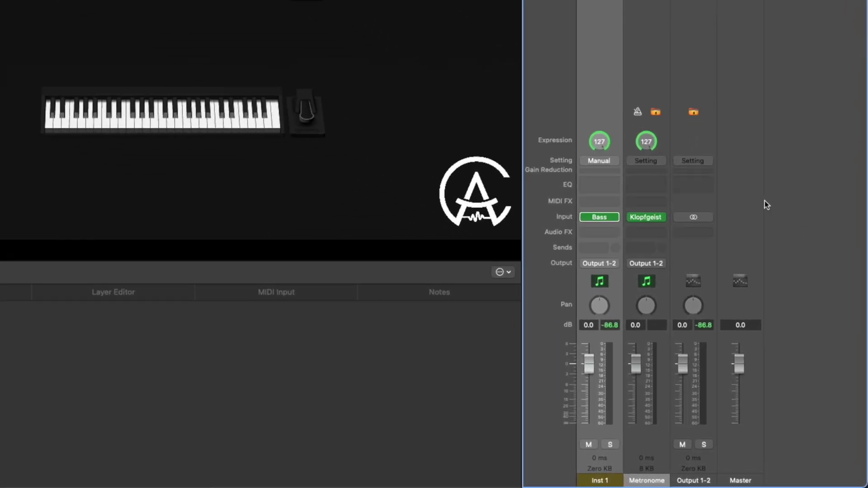
- Insert the stereo Quantec Room Simulator reverb on Inst 1's Audio FX
left_click(608, 233)
mouse_move(690, 424)
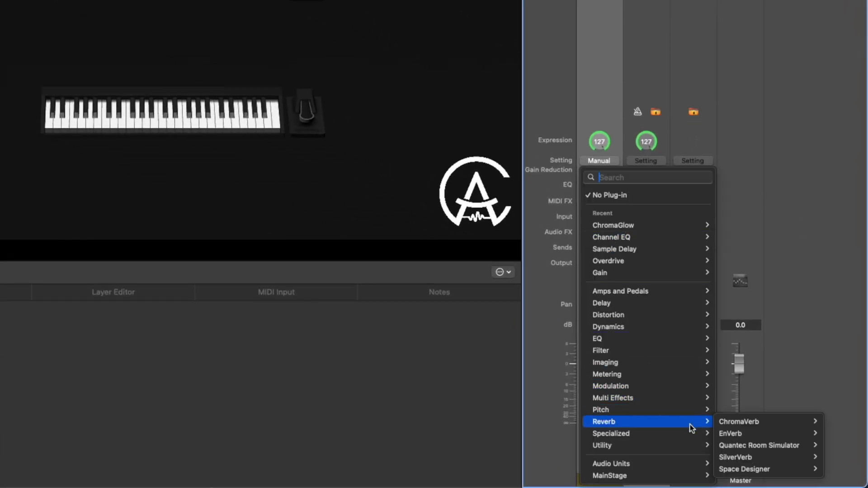
mouse_move(787, 446)
left_click(830, 446)
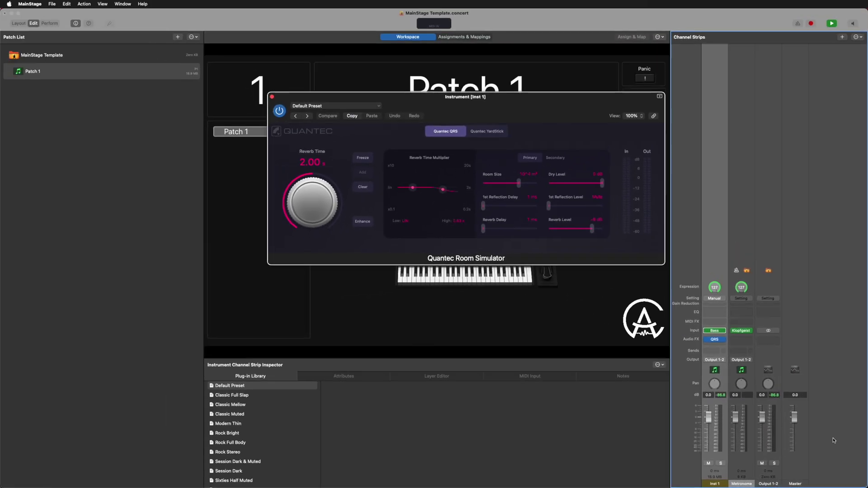
- Browse the Quantec room presets without choosing one, then switch to YardStick mode
left_click(368, 106)
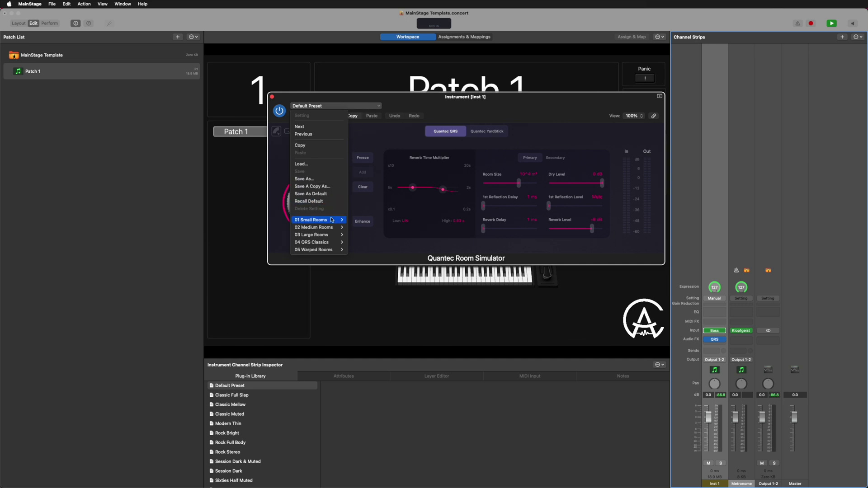
mouse_move(332, 227)
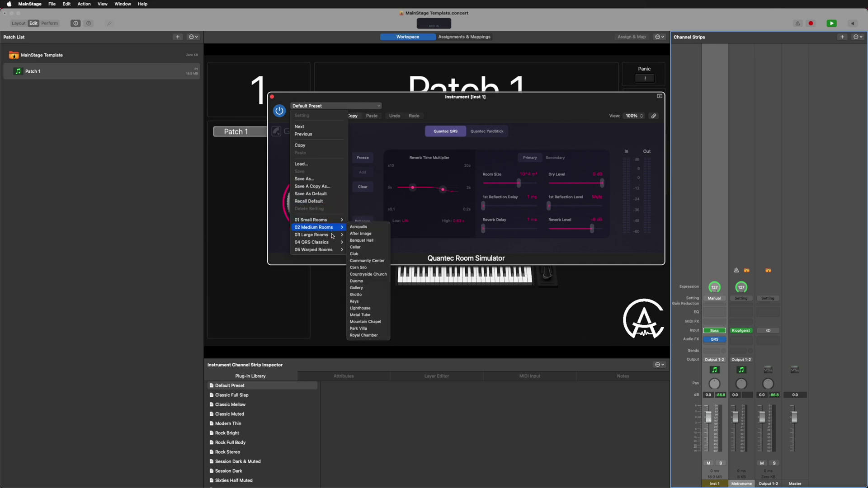
mouse_move(331, 250)
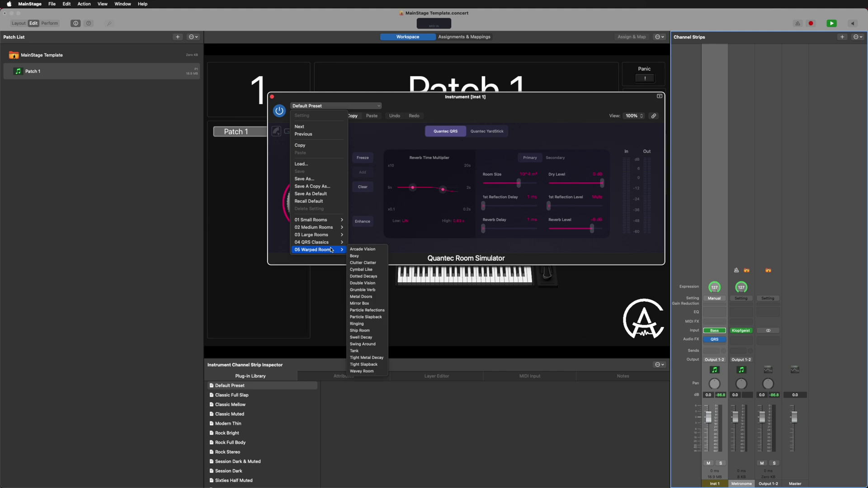
left_click(536, 119)
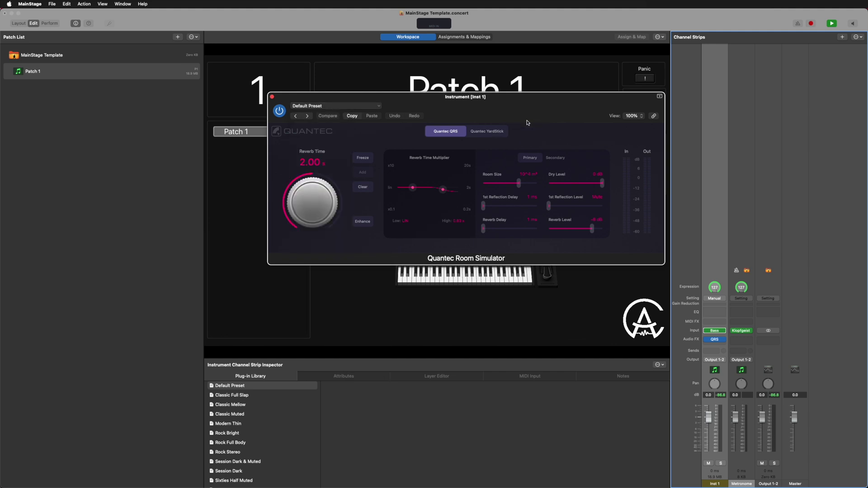
left_click(499, 132)
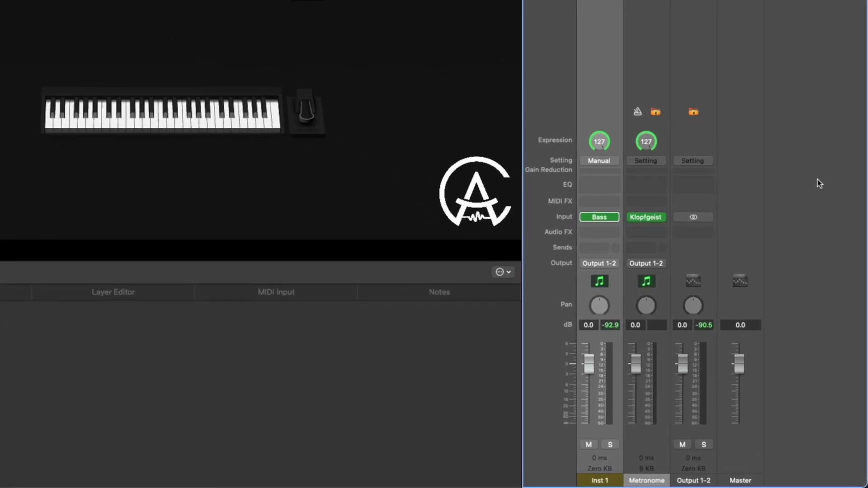
left_click(606, 235)
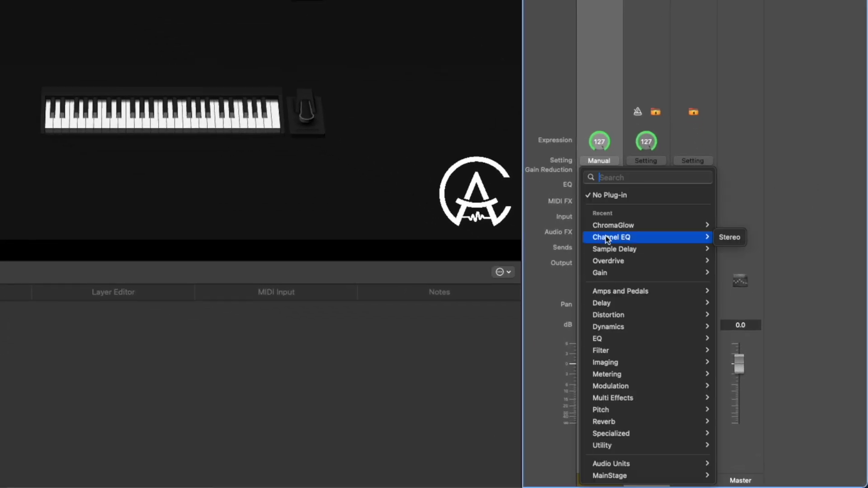
mouse_move(699, 316)
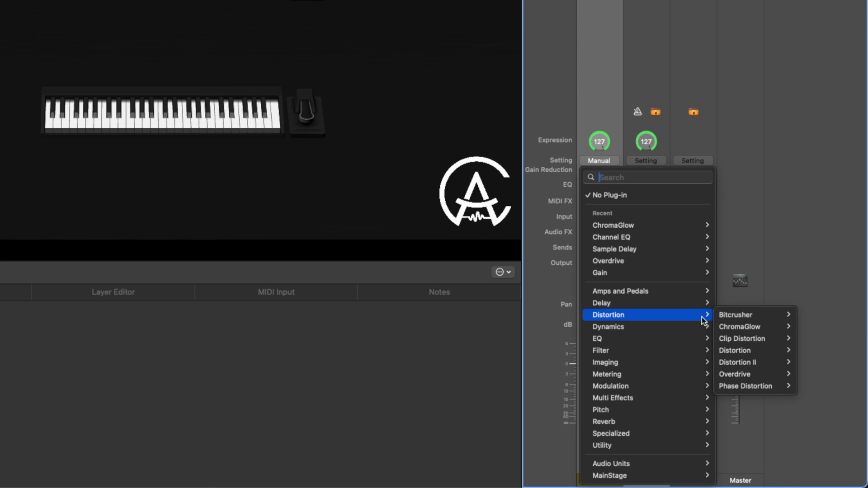
mouse_move(748, 327)
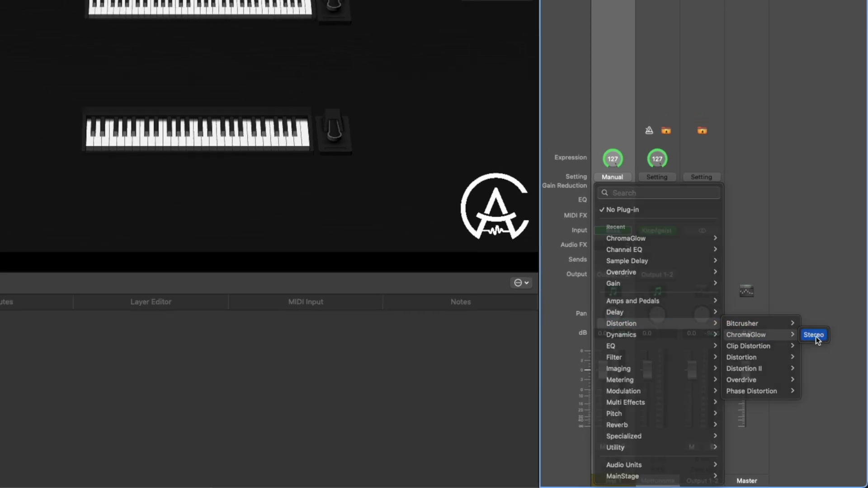
left_click(811, 327)
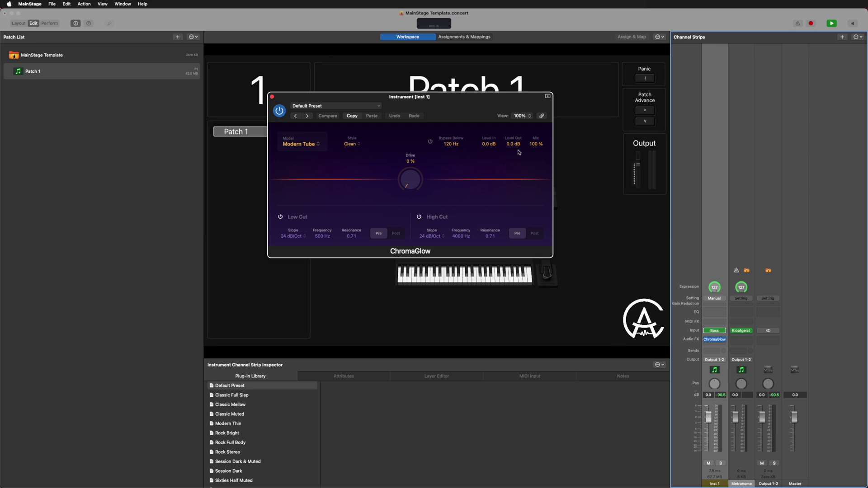
left_click(367, 107)
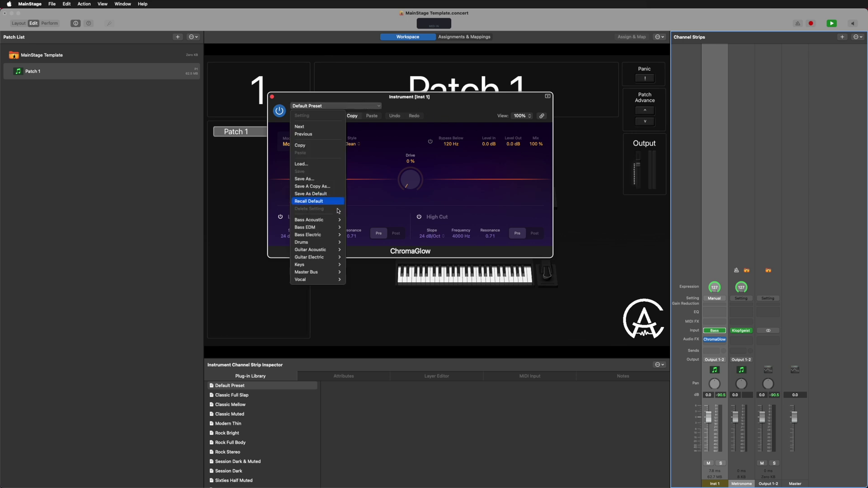
mouse_move(336, 220)
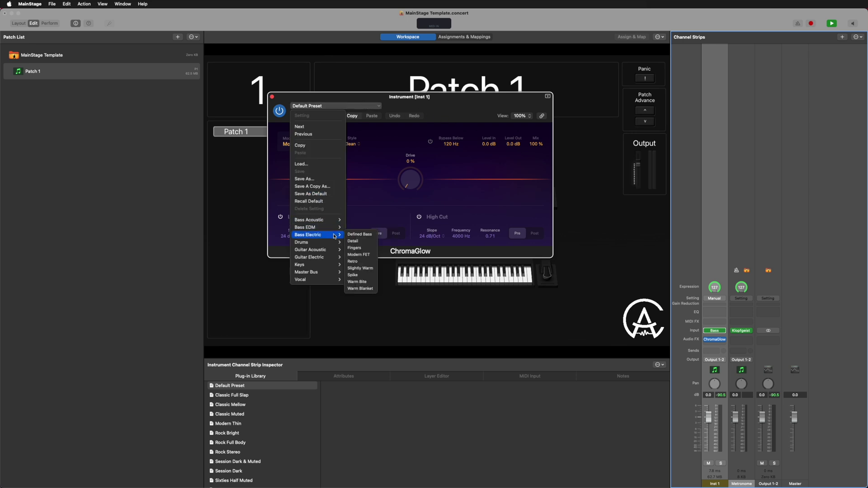
left_click(425, 217)
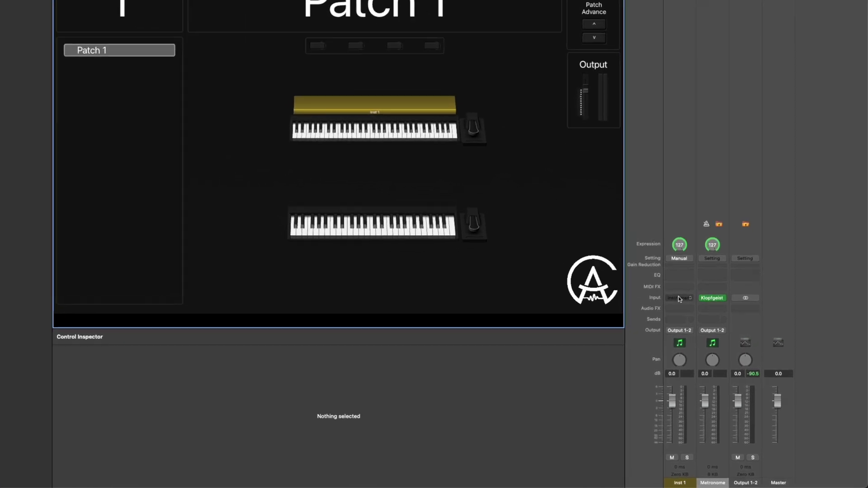
- Load stereo Studio Piano on Inst 1, pick Studio Grand, then swap in stereo Studio Bass
left_click(678, 297)
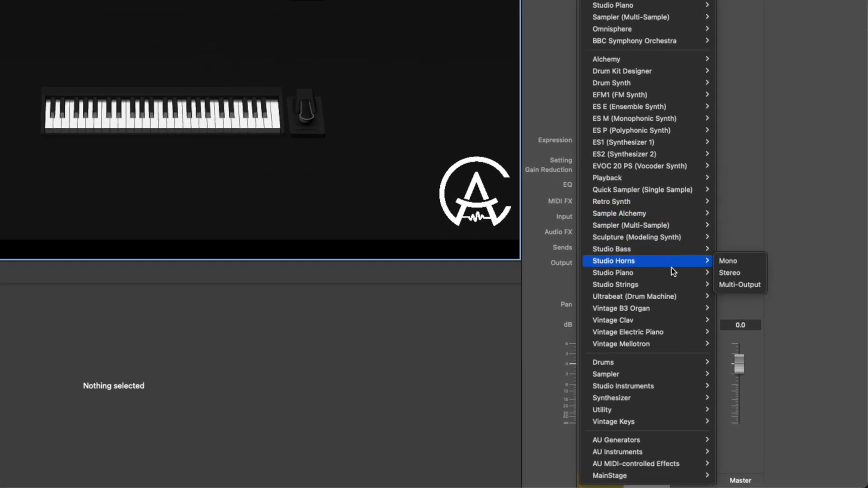
mouse_move(672, 273)
left_click(728, 273)
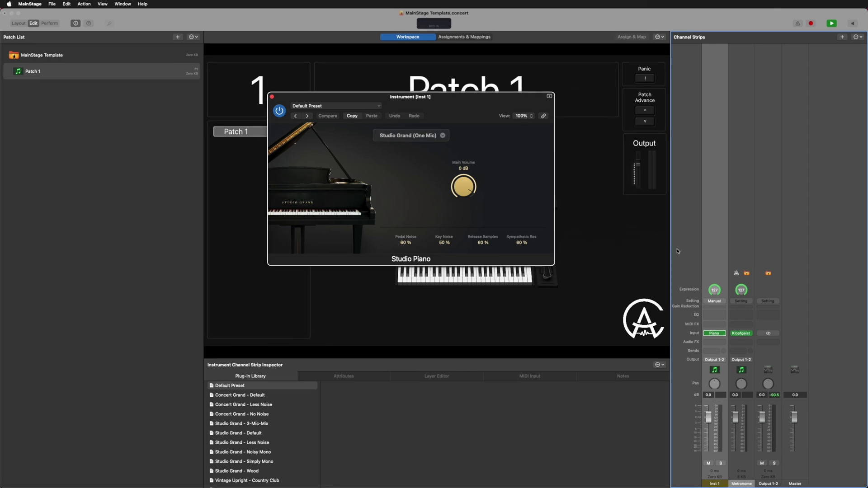
left_click(434, 133)
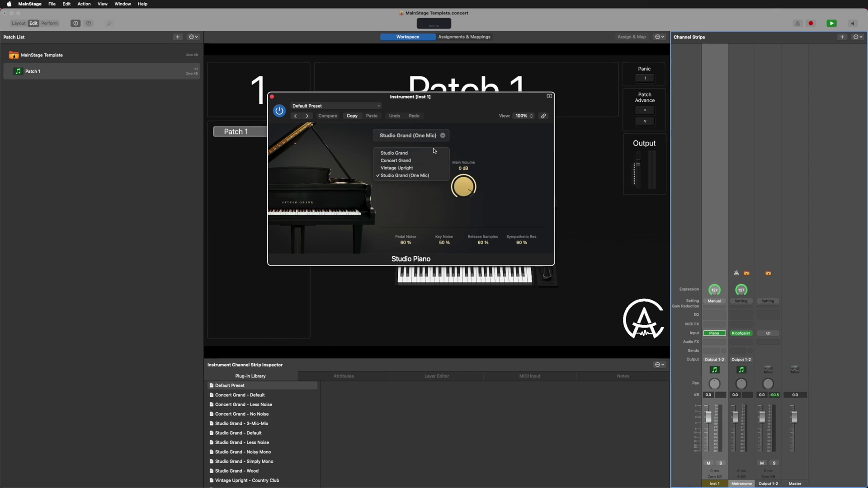
left_click(433, 159)
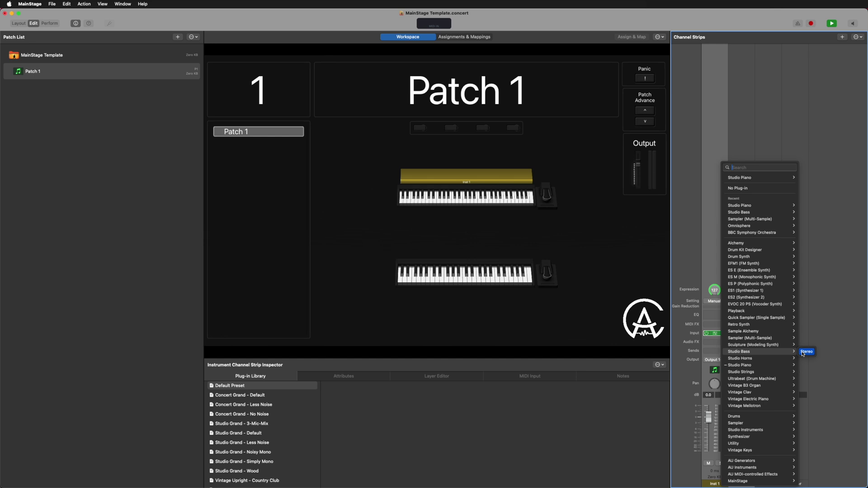
left_click(805, 351)
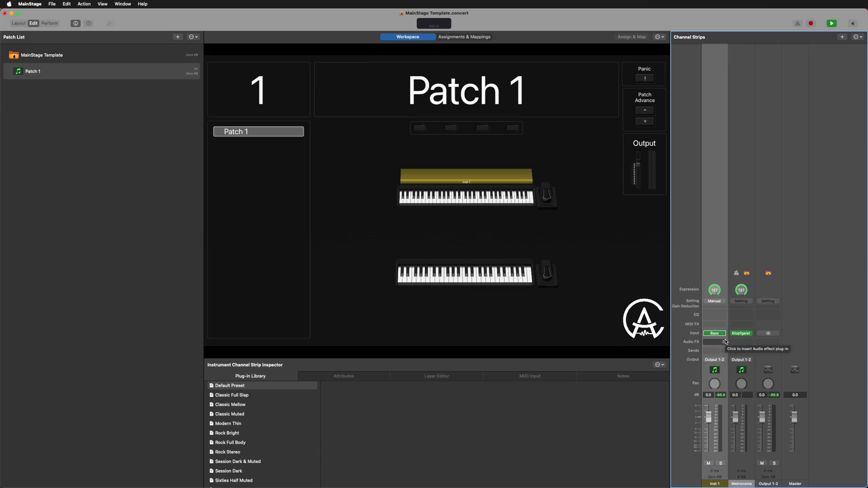
- Search Inst 1's Audio FX plug-ins for 'Chroma', then 'Reverb', then 'Native Instrum'
left_click(724, 342)
type("Chroma")
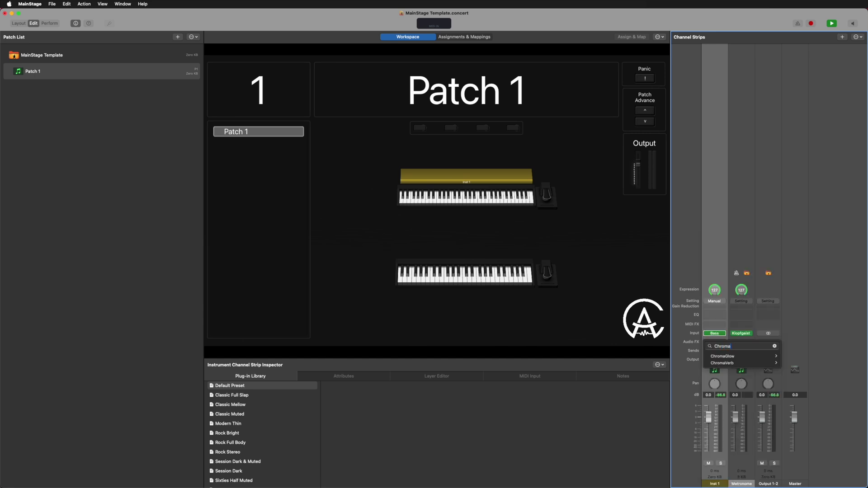
key("Down")
type("a")
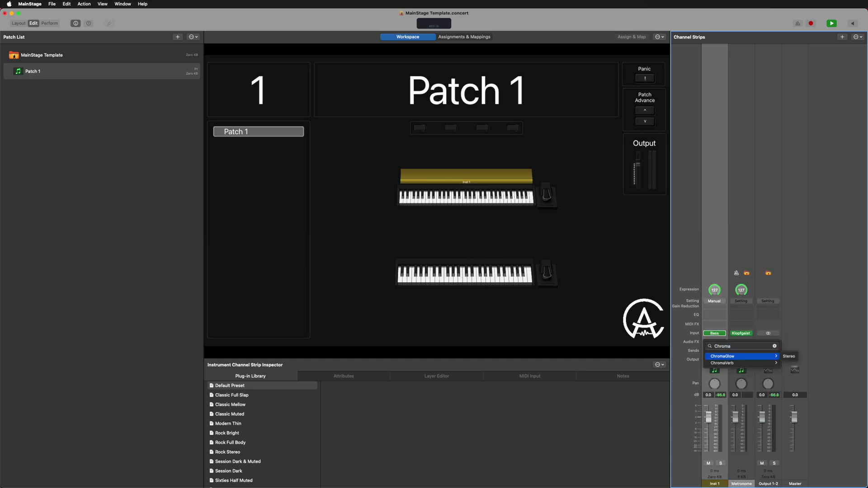
key("BackSpace")
key("BackSpace")
key("BackSpace")
key("BackSpace")
key("BackSpace")
key("BackSpace")
type("Reverb")
key("Down")
key("Down")
key("Down")
key("Up")
key("Up")
key("Up")
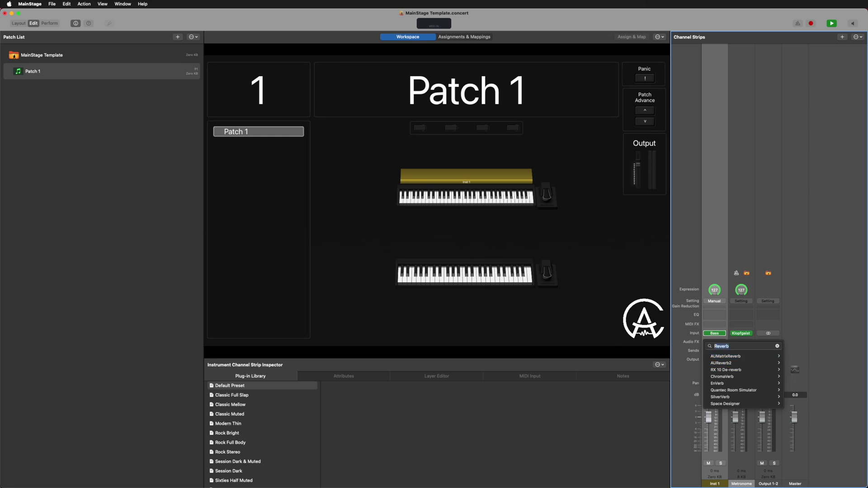
type("Native")
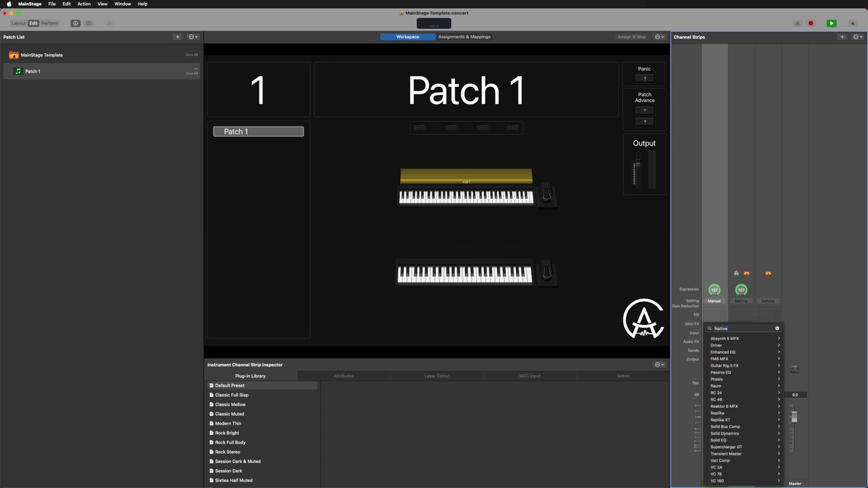
type(" Instrum")
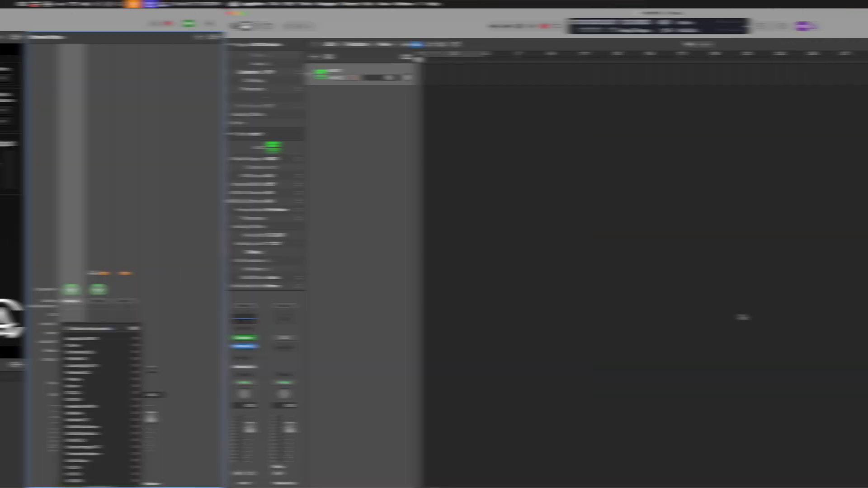
key("ctrl+super+p")
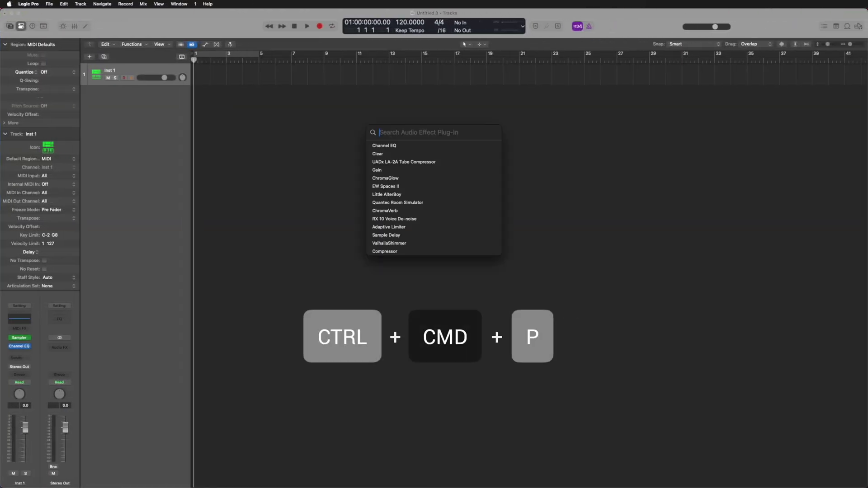
type("Reverb")
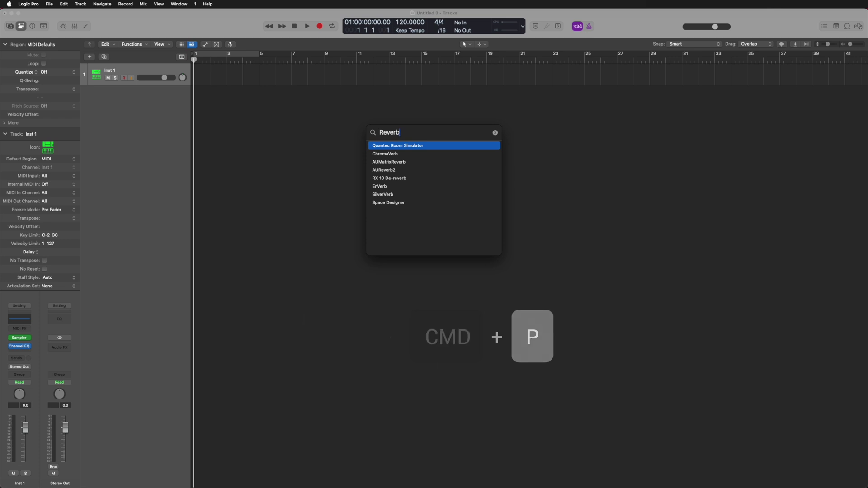
key("Escape")
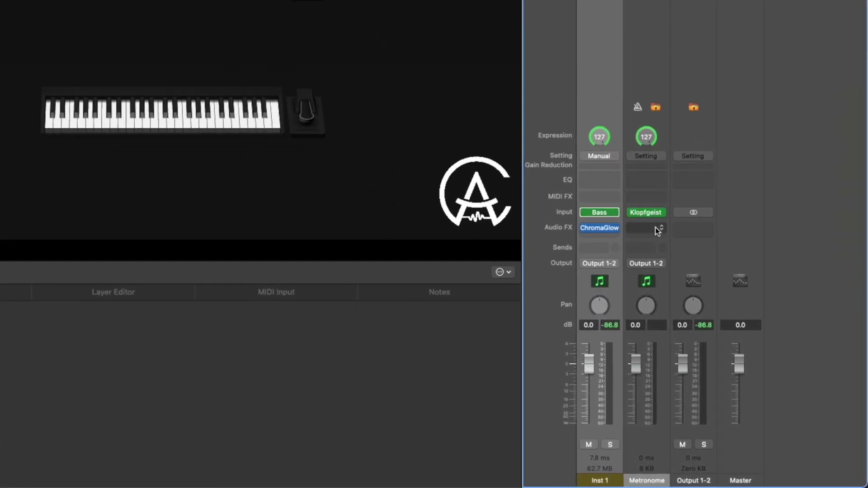
- Undo to take the ChromaGlow effect off Inst 1's Audio FX slot
mouse_move(618, 228)
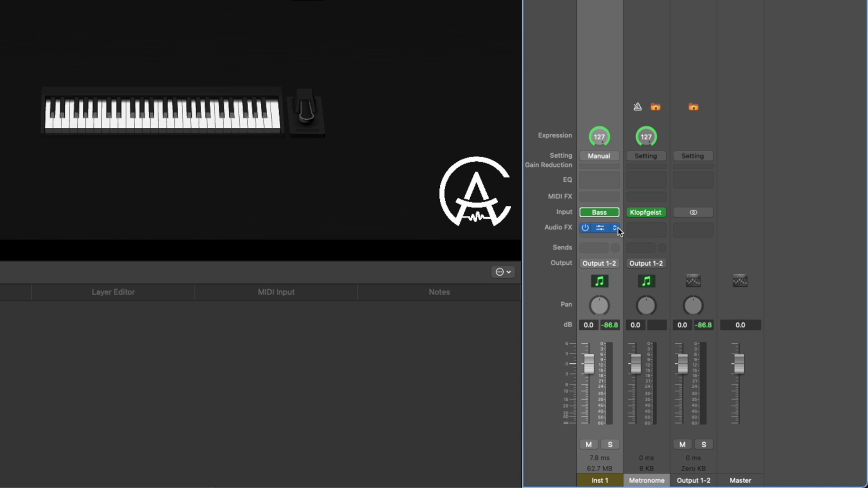
key("super+z")
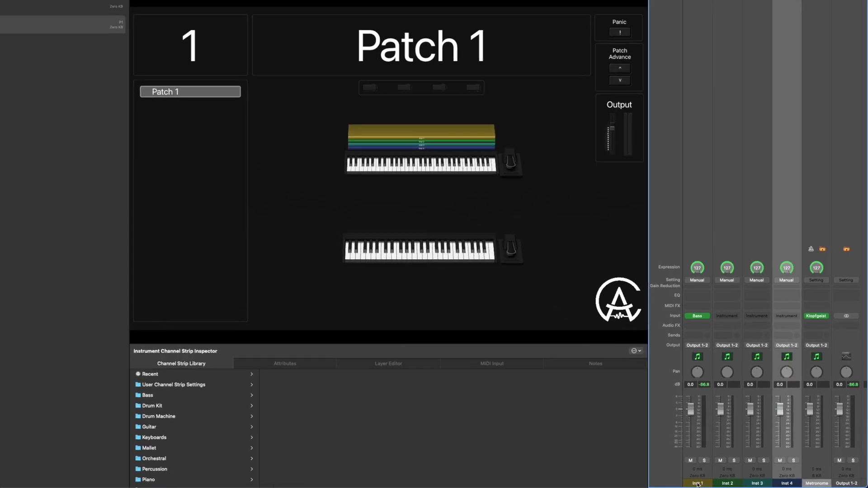
- Name the four instrument strips Bass, Piano, Guitar and Synth in order
left_click(698, 483)
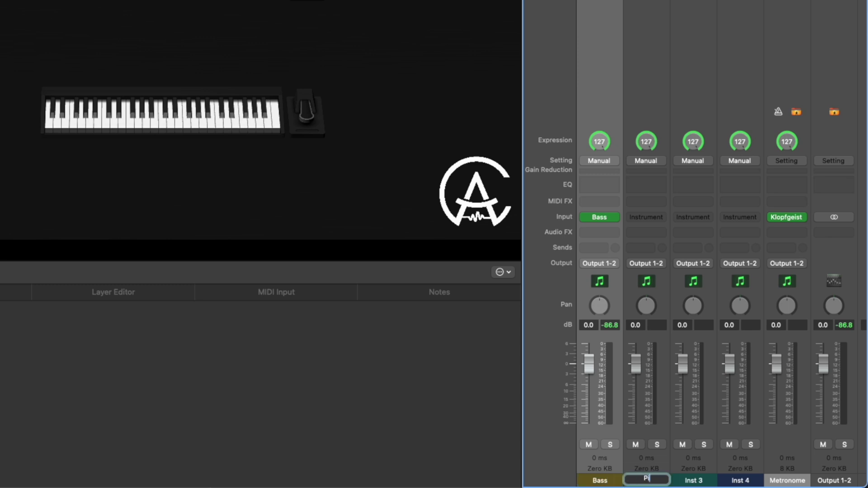
key("Tab")
type("Guitar")
key("Tab")
type("Synth")
key("Return")
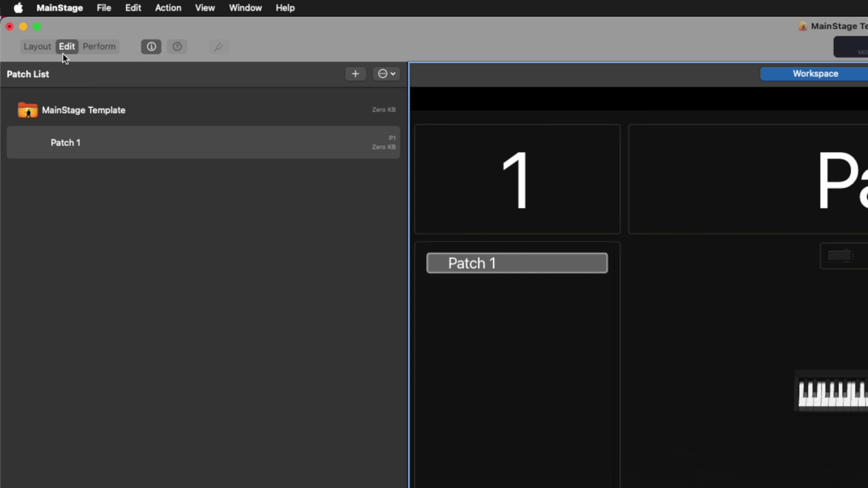
- Open the Sound Library Manager from the MainStage > Sound Library menu
left_click(68, 9)
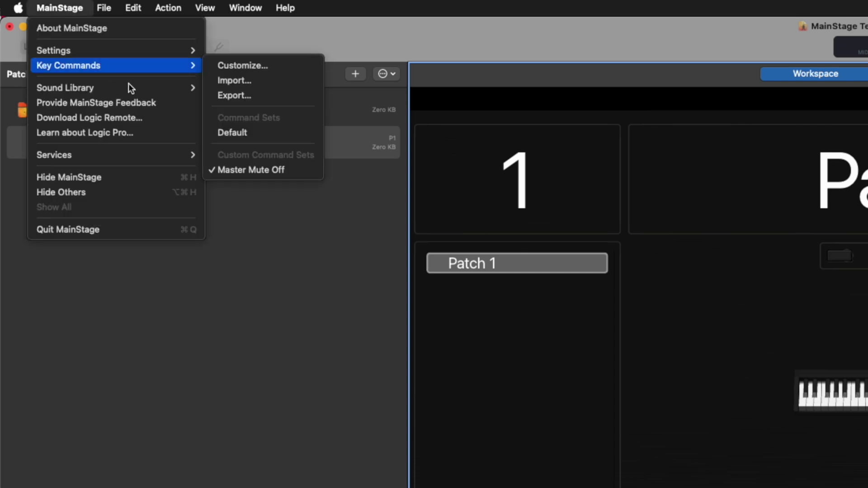
mouse_move(151, 89)
left_click(266, 135)
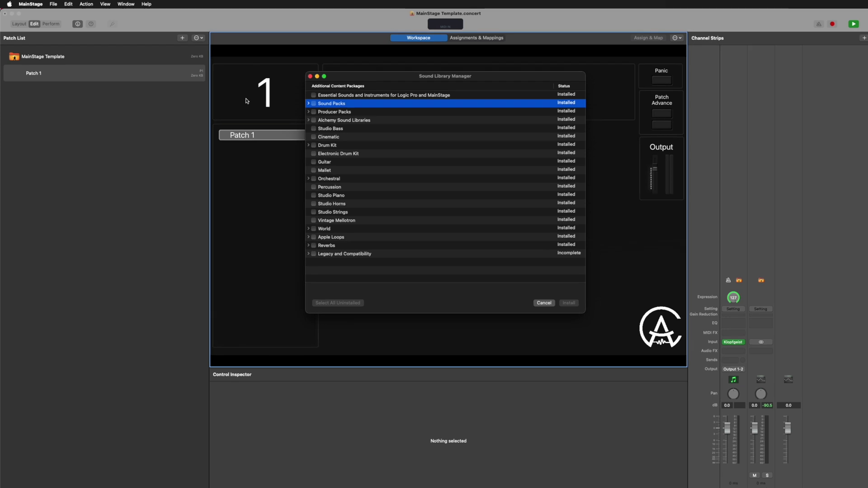
- Tick Modular Melodies (Synth Pack) under Sound Packs, then expand Producer Packs
left_click(309, 103)
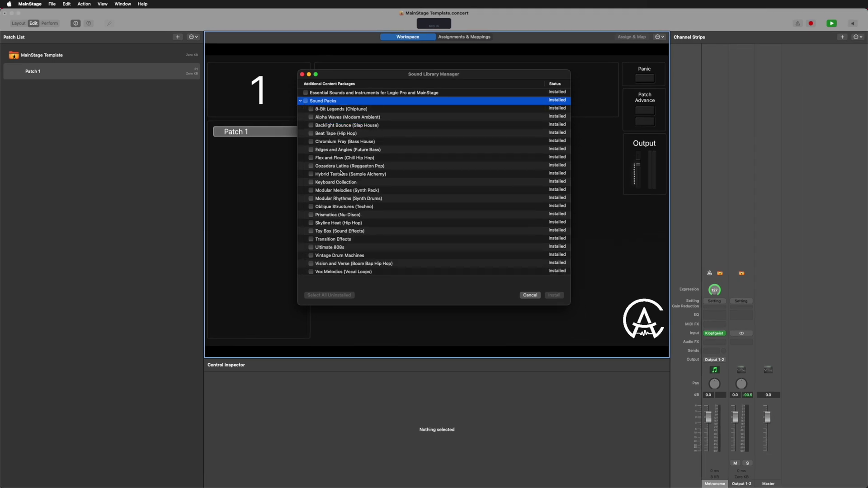
left_click(321, 190)
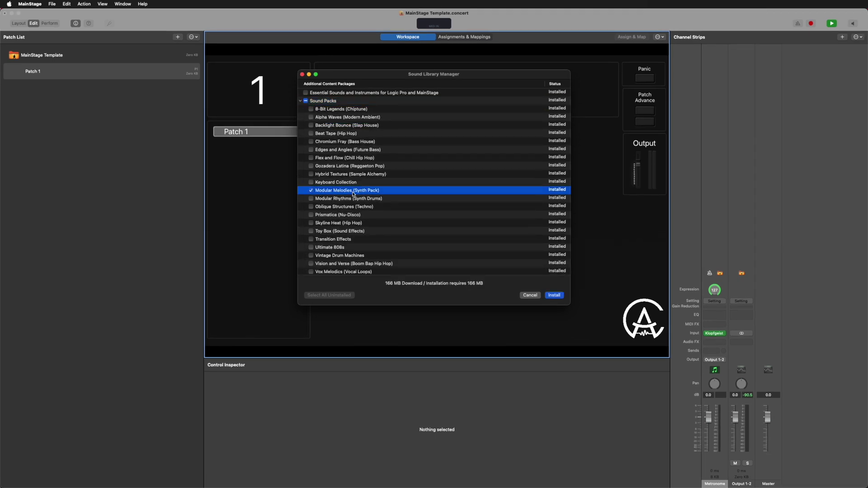
left_click(300, 101)
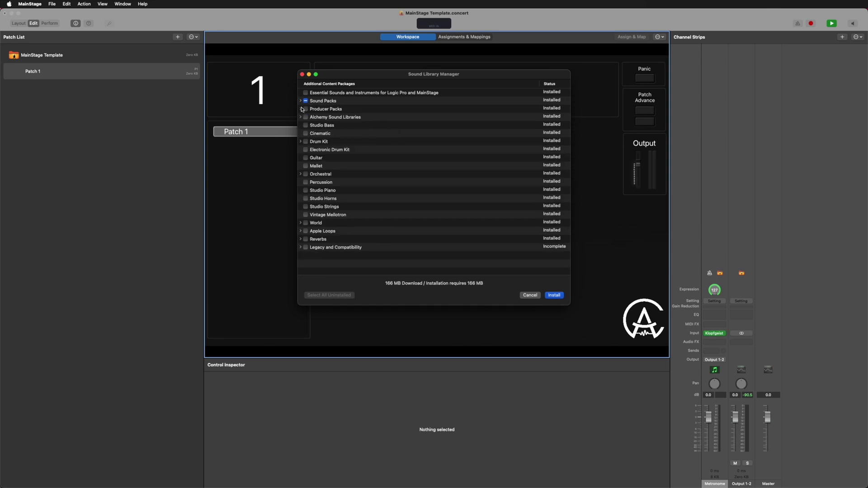
left_click(300, 109)
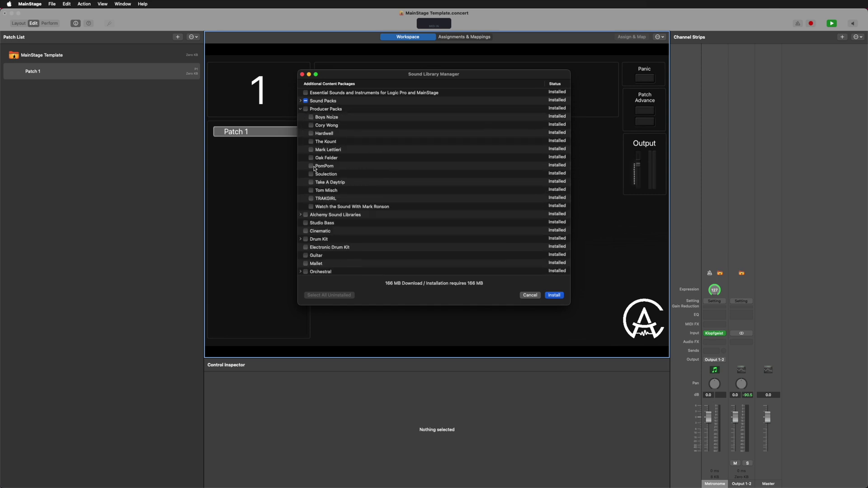